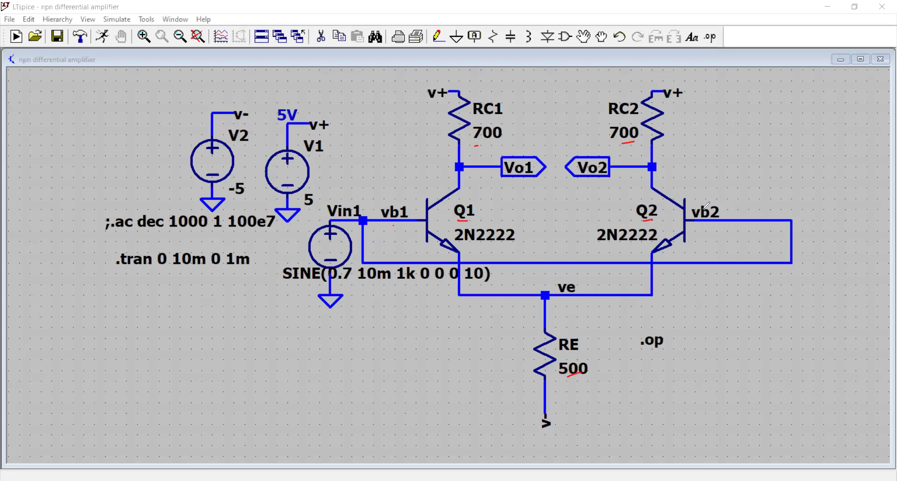
left_click_drag(707, 227, 717, 227)
left_click_drag(392, 228, 399, 228)
left_click_drag(289, 298, 346, 283)
left_click_drag(401, 282, 413, 284)
left_click_drag(470, 284, 480, 283)
mouse_move(346, 324)
left_mouse_down()
mouse_move(362, 329)
mouse_move(383, 316)
mouse_move(426, 325)
left_mouse_up()
left_click(430, 324)
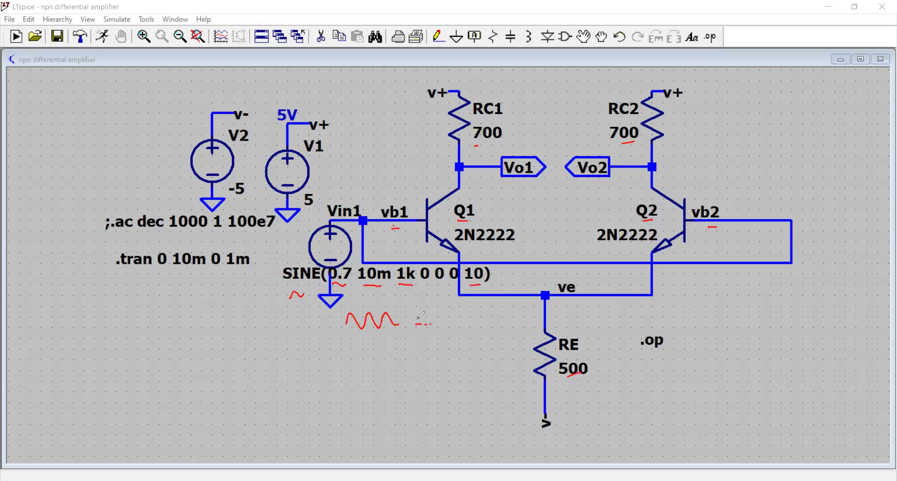
left_click_drag(125, 275, 240, 276)
left_click_drag(159, 270, 199, 269)
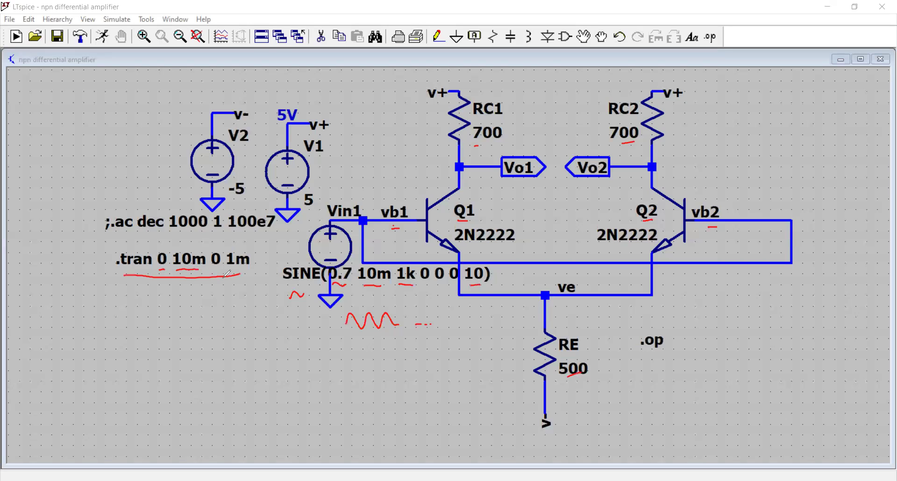
mouse_move(407, 258)
left_mouse_down()
mouse_move(402, 284)
mouse_move(405, 257)
left_mouse_up()
left_click_drag(230, 270, 247, 270)
mouse_move(297, 359)
left_mouse_down()
mouse_move(301, 396)
mouse_move(317, 368)
mouse_move(303, 405)
left_mouse_up()
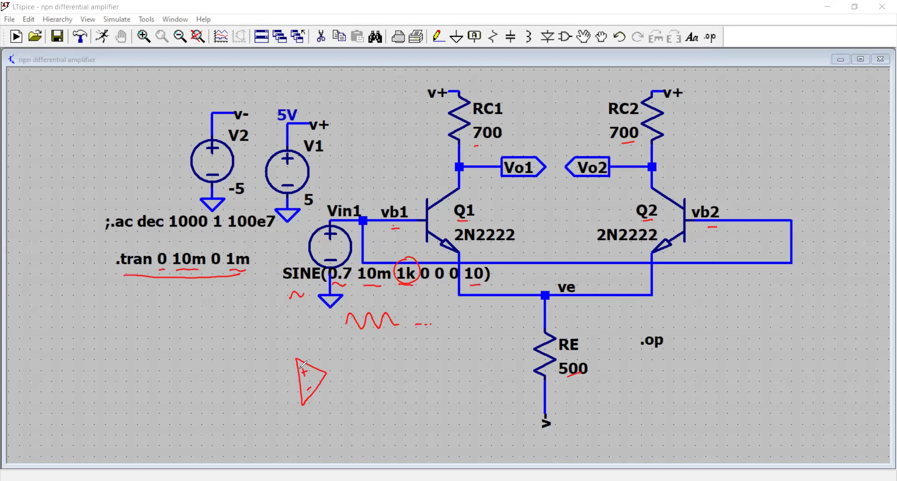
mouse_move(274, 376)
left_mouse_down()
mouse_move(299, 395)
mouse_move(277, 411)
mouse_move(264, 403)
mouse_move(276, 426)
left_mouse_up()
mouse_move(272, 430)
left_mouse_down()
mouse_move(280, 431)
mouse_move(244, 426)
mouse_move(255, 426)
left_mouse_up()
left_click_drag(326, 374, 343, 368)
left_click_drag(345, 363, 362, 362)
left_click_drag(359, 367, 376, 364)
left_click_drag(371, 362, 381, 362)
mouse_move(385, 354)
left_mouse_down()
mouse_move(384, 363)
mouse_move(395, 358)
mouse_move(400, 336)
mouse_move(403, 362)
left_mouse_up()
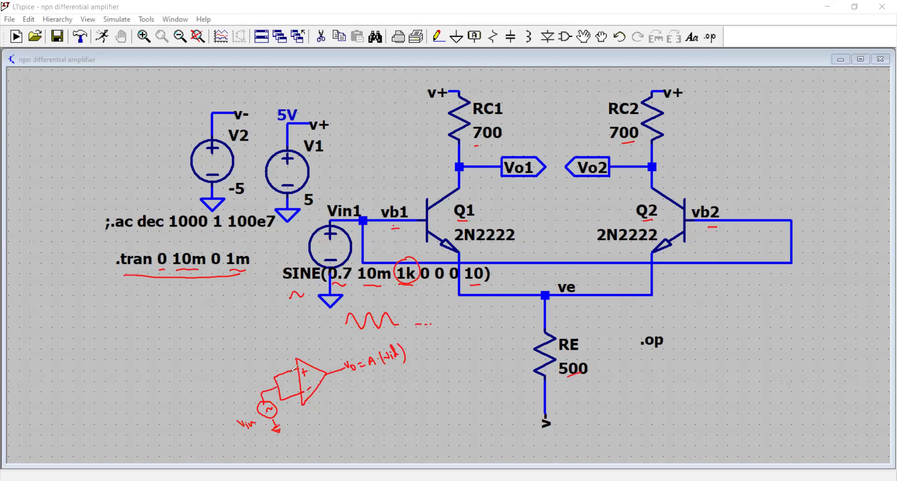
left_click_drag(286, 372, 295, 379)
left_click_drag(287, 386, 300, 394)
left_click_drag(387, 366, 398, 366)
mouse_move(350, 388)
left_mouse_down()
mouse_move(360, 400)
mouse_move(372, 388)
left_mouse_up()
left_click_drag(368, 394, 392, 376)
mouse_move(361, 411)
left_mouse_down()
mouse_move(398, 393)
mouse_move(398, 401)
left_mouse_up()
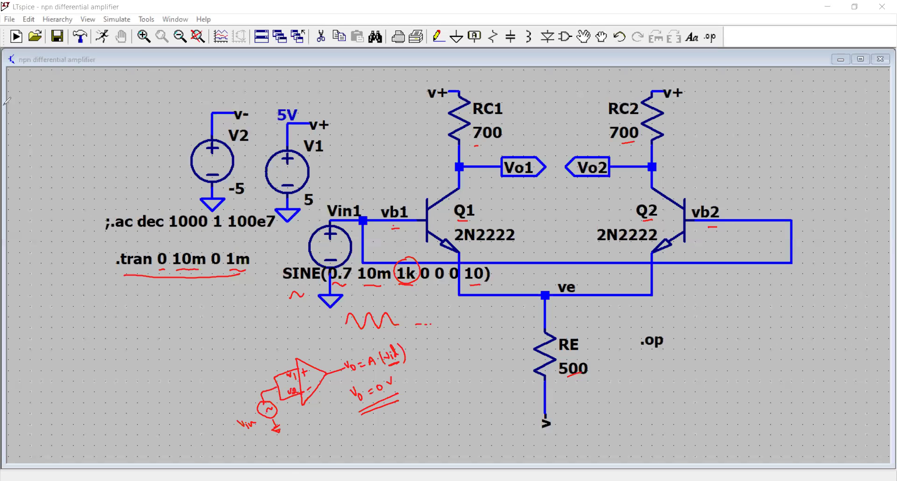
Review the DC offset, amplitude, frequency and cycle count of the Vin1 sine source and accept the settings
right_click(342, 253)
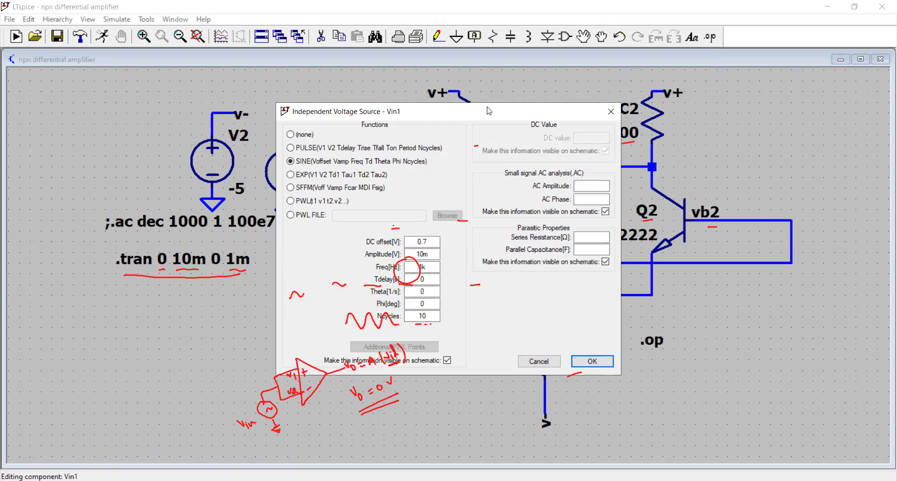
left_click_drag(327, 111, 89, 73)
left_click(179, 204)
double_click(179, 204)
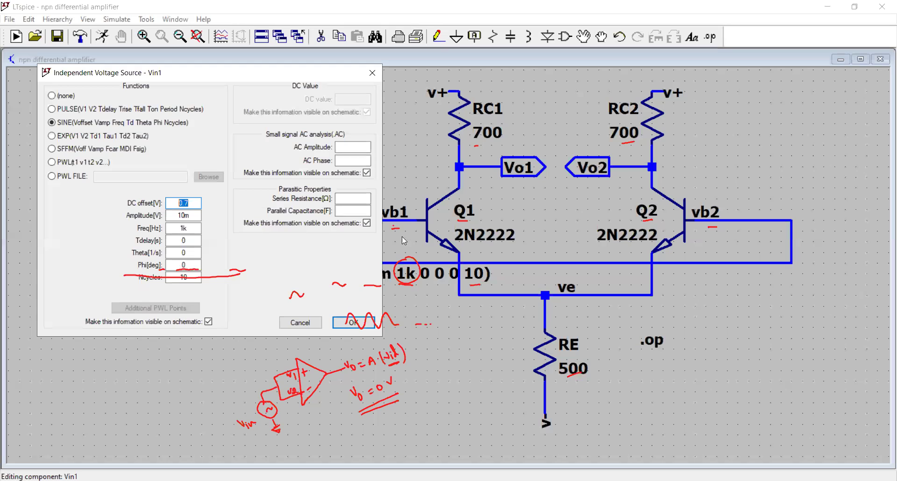
left_click(741, 230)
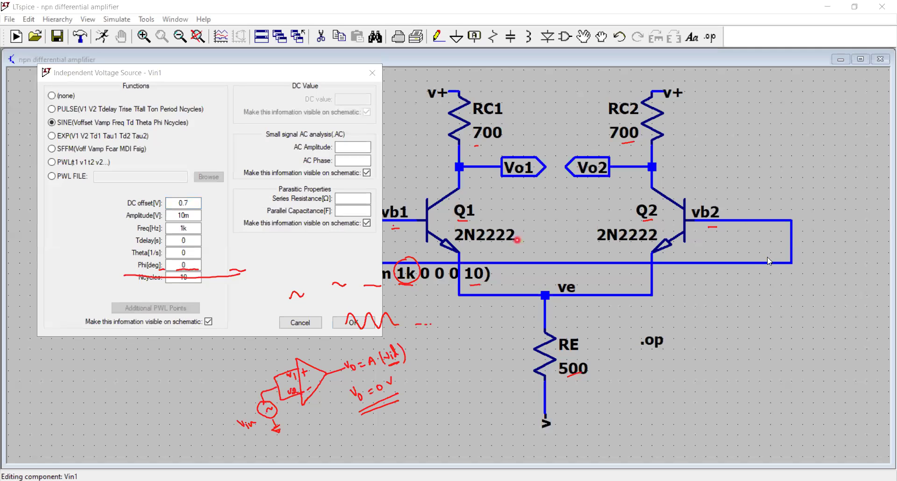
left_click(185, 216)
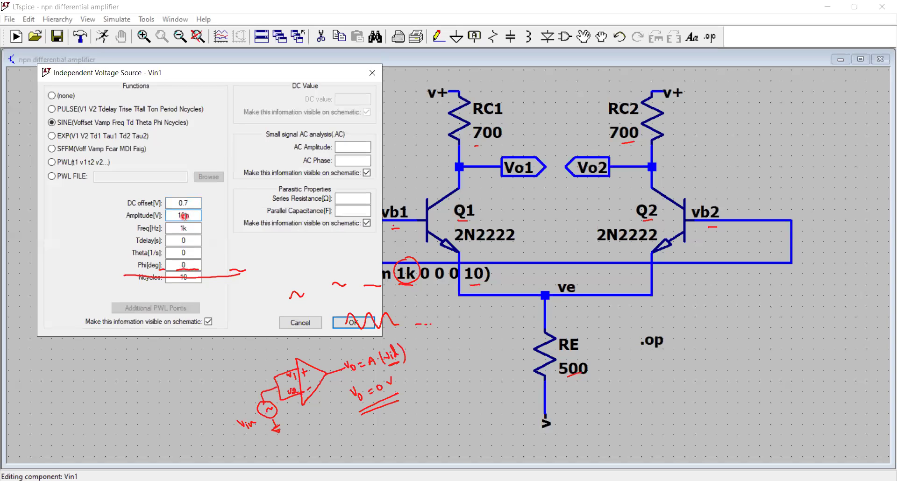
left_click(185, 229)
double_click(184, 278)
left_click(341, 324)
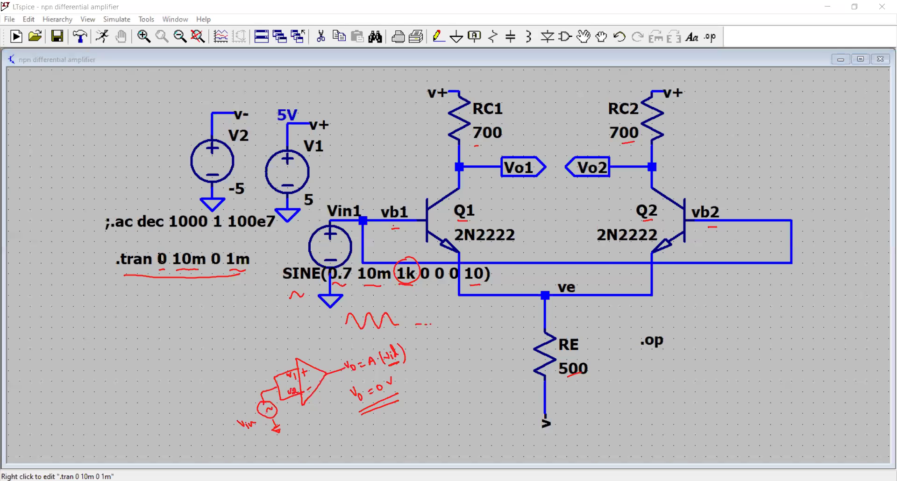
Review the transient simulation command's stop time, data start time and maximum timestep, and accept the command
right_click(161, 258)
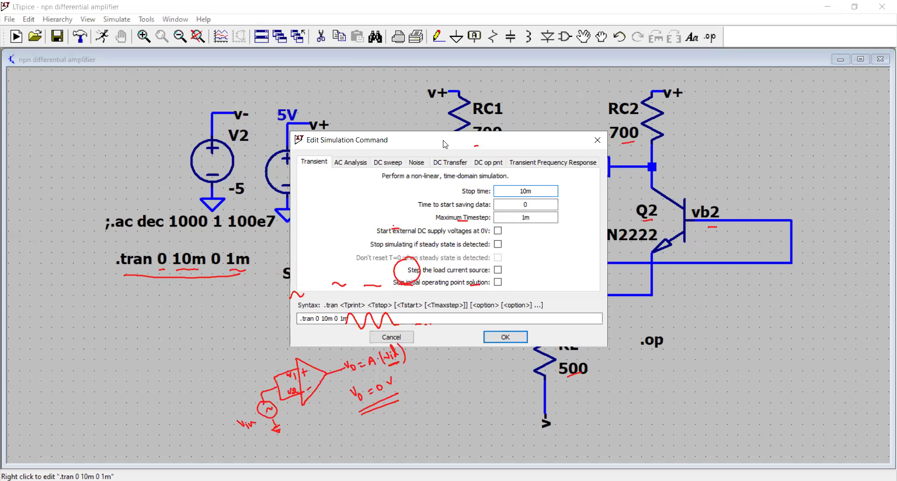
left_click_drag(444, 145, 191, 79)
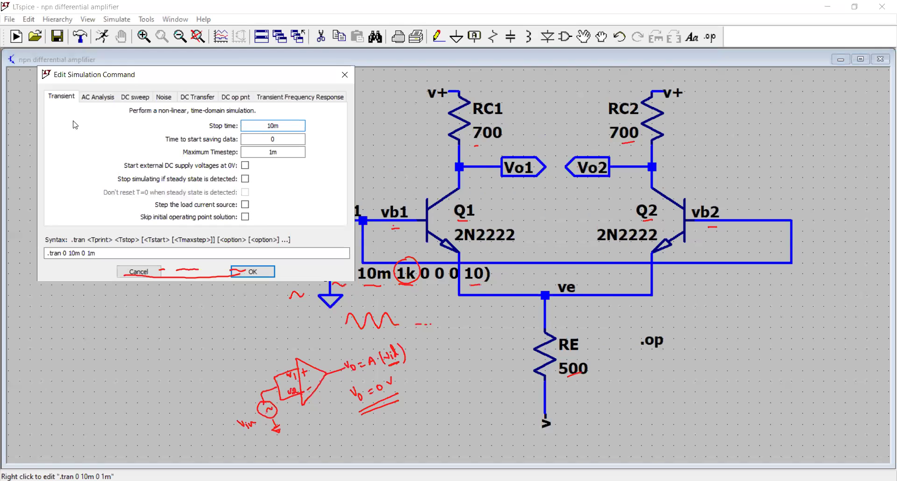
key("ctrl+shift+3")
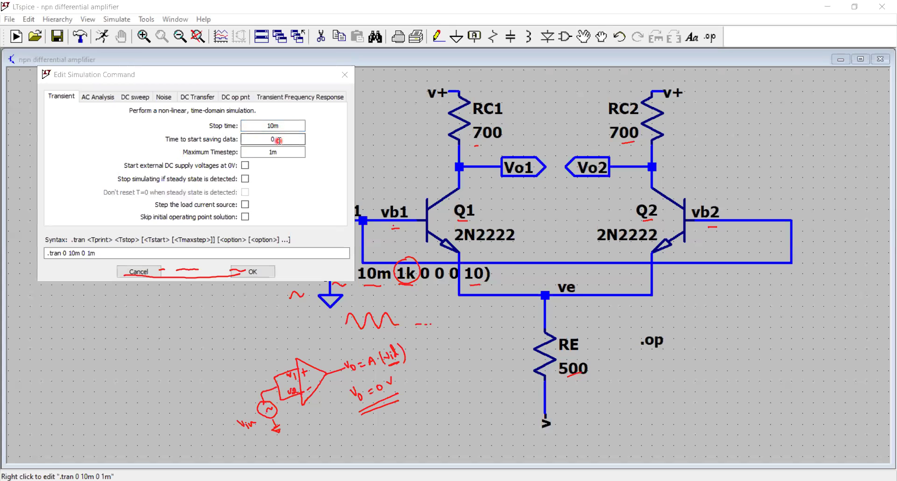
key("ctrl+shift+3")
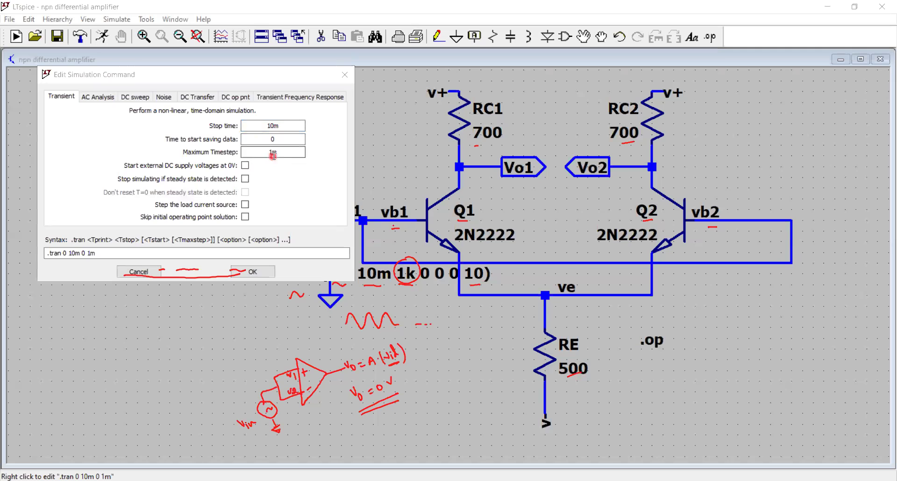
double_click(273, 154)
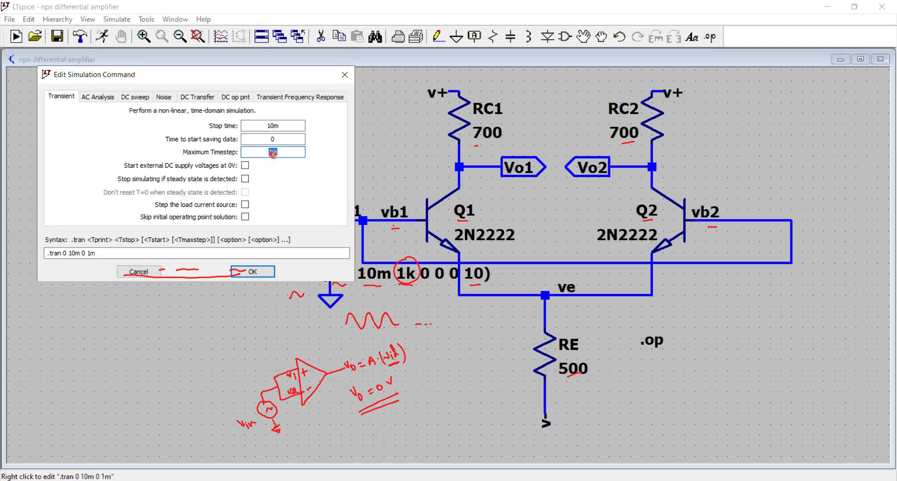
left_click(105, 252)
left_click_drag(106, 253, 12, 250)
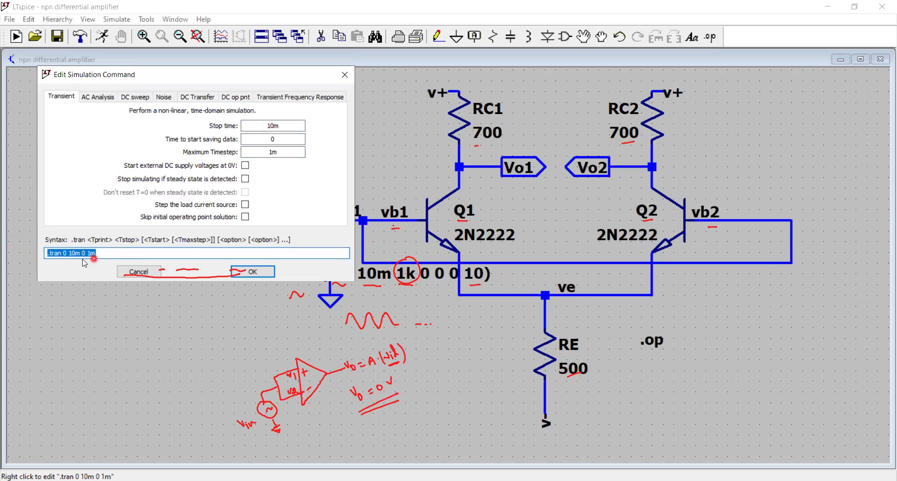
left_click(243, 274)
Save the schematic and run the transient simulation
left_click(55, 43)
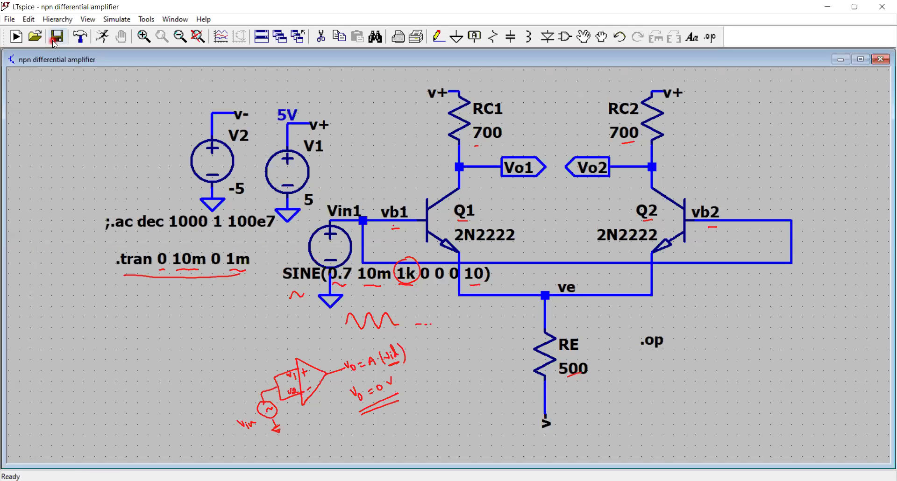
left_click(103, 37)
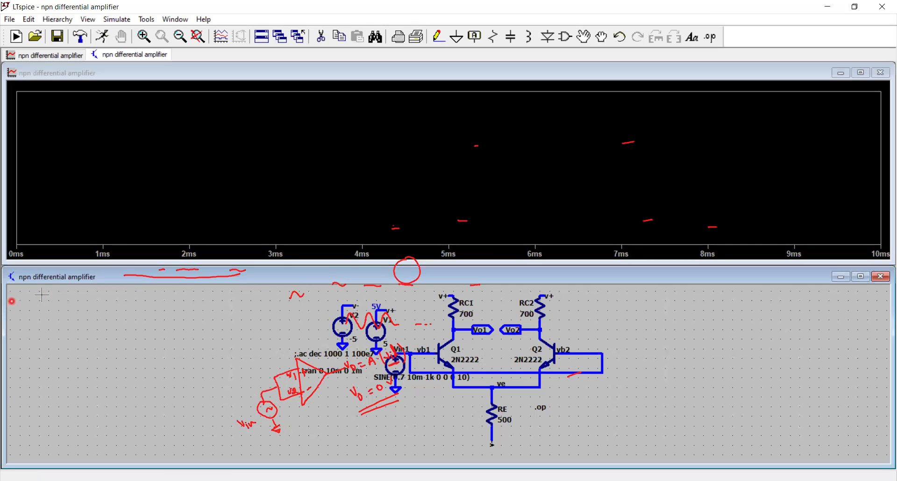
key("Escape")
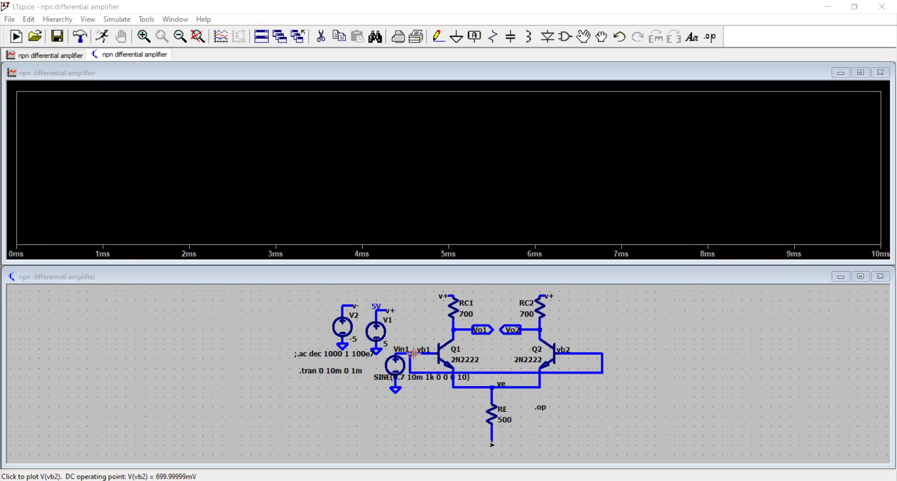
Plot the shared base input voltage V(vb2) and the output voltage at Vo1
left_click(414, 354)
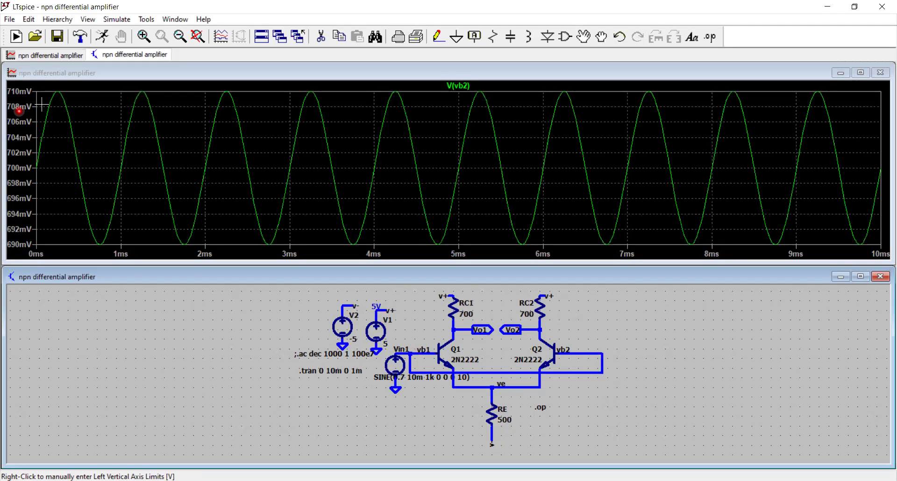
right_click(19, 111)
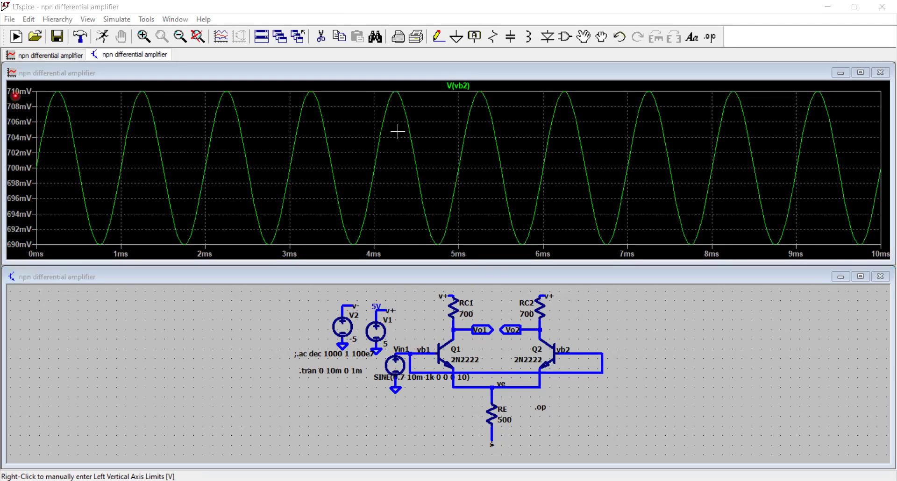
left_click(766, 168)
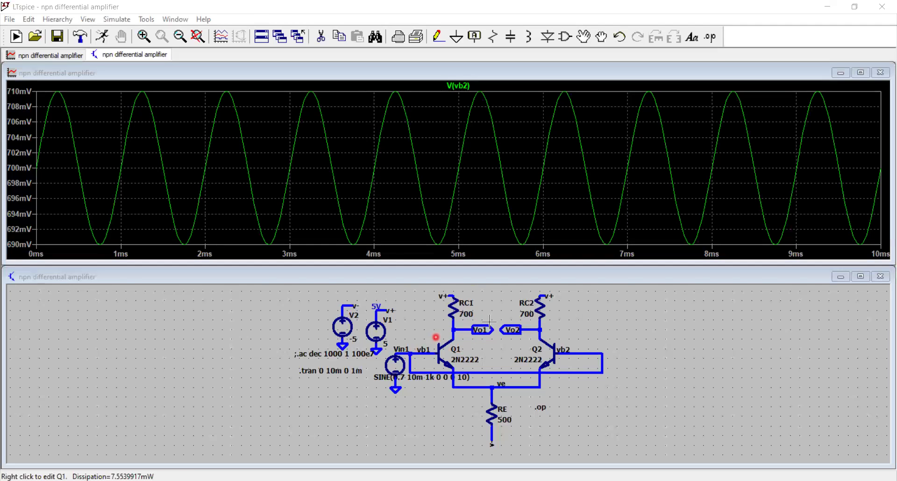
left_click(464, 328)
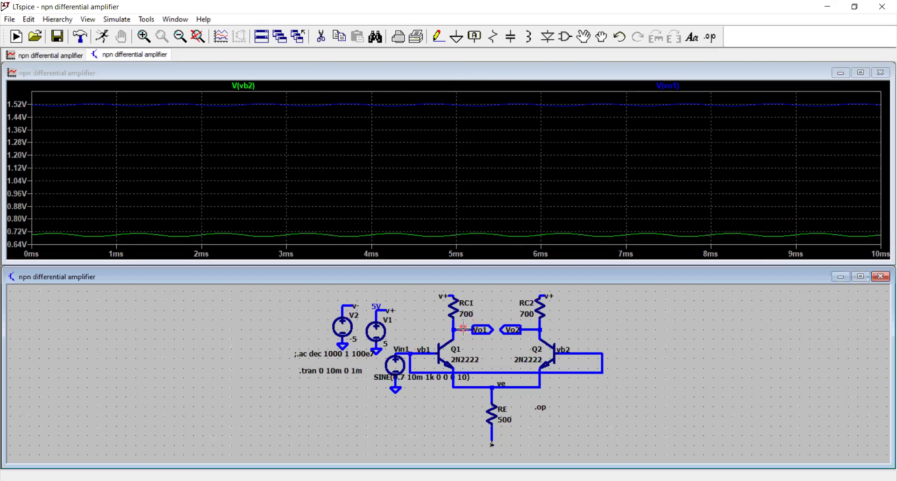
Add a second plot pane to the waveform window and move the V(vb2) trace into it
left_click(529, 184)
right_click(530, 186)
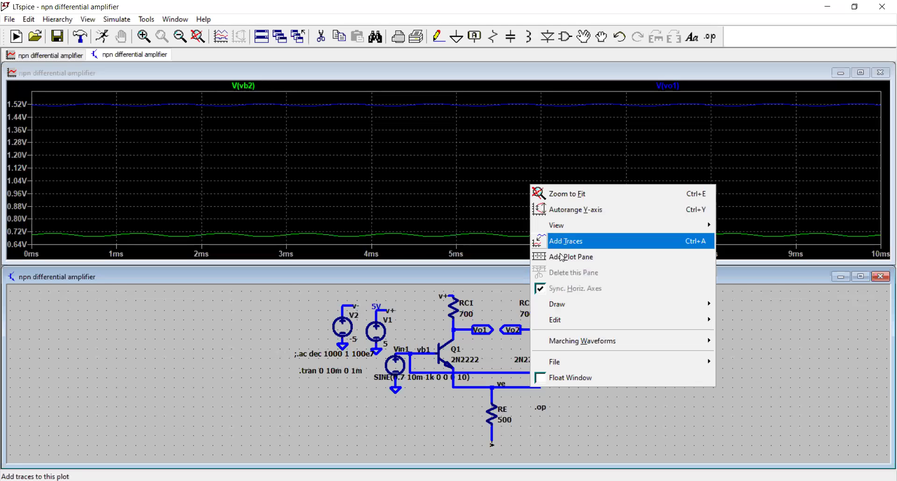
left_click(564, 258)
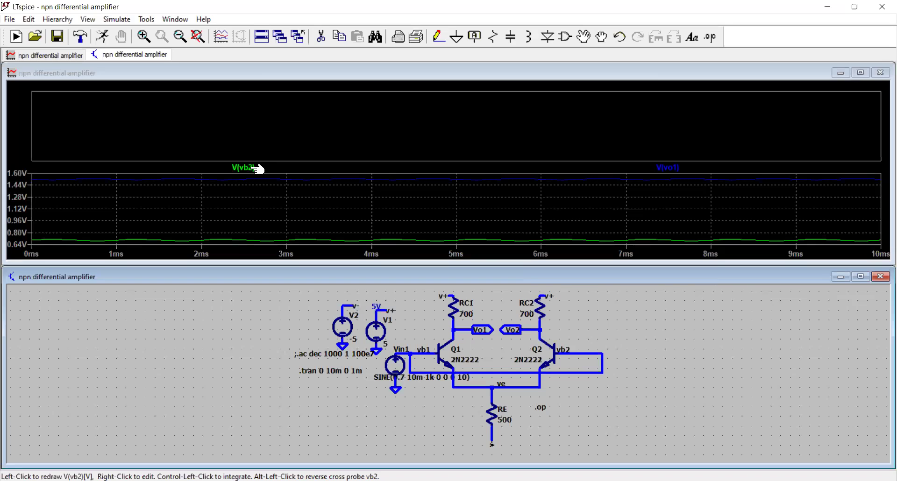
left_click_drag(256, 168, 315, 118)
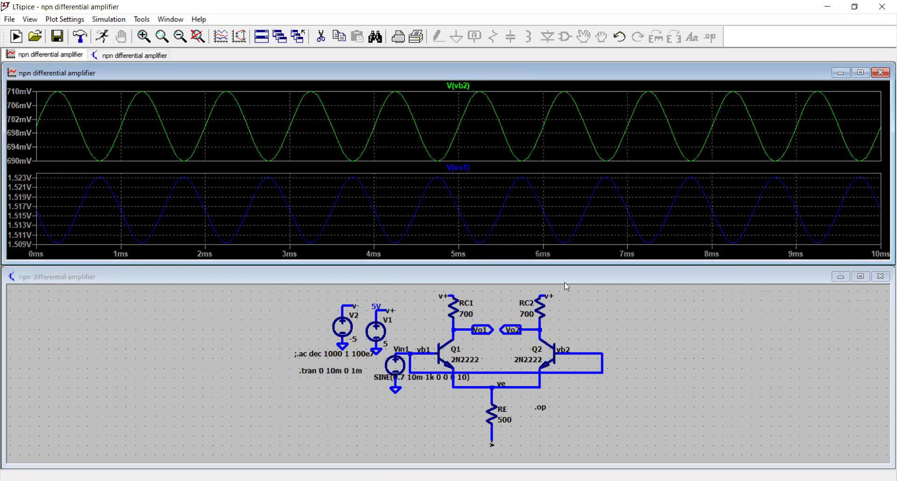
Compare the V(vb2) and V(vo1) waveforms over the first 600 µs and over the full time range
left_click(602, 330)
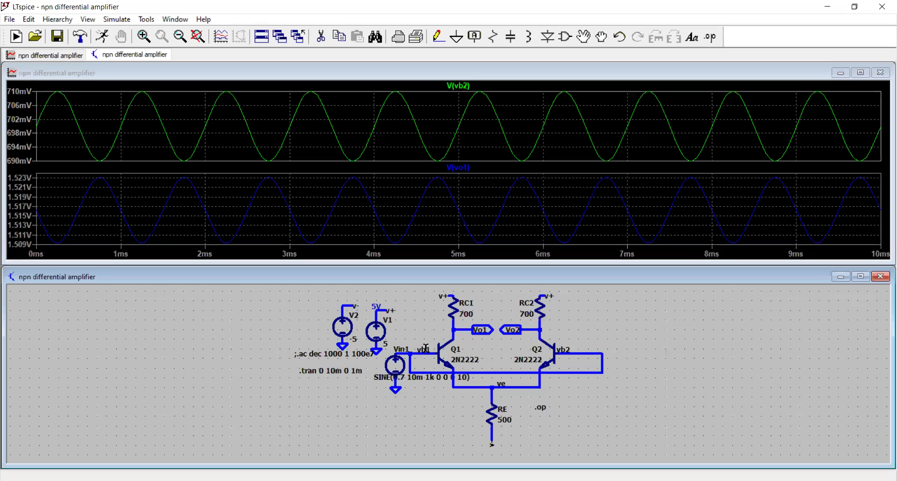
key("ctrl+2")
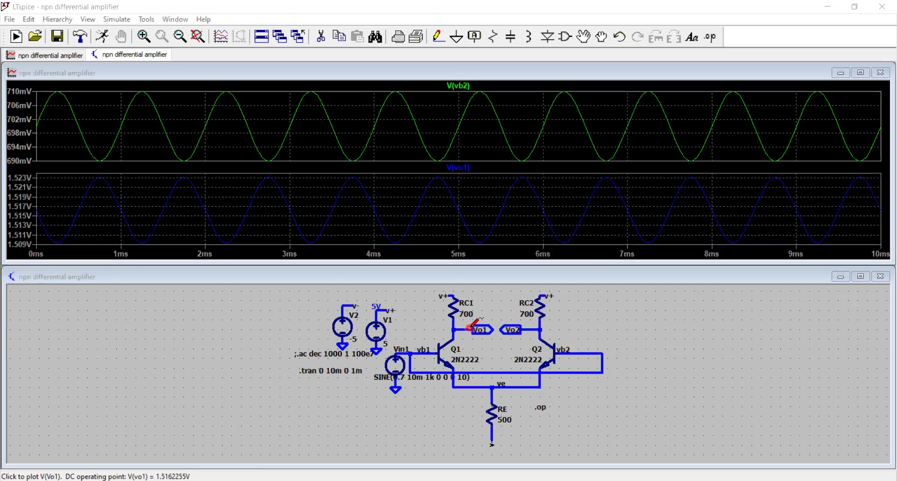
left_click(17, 129)
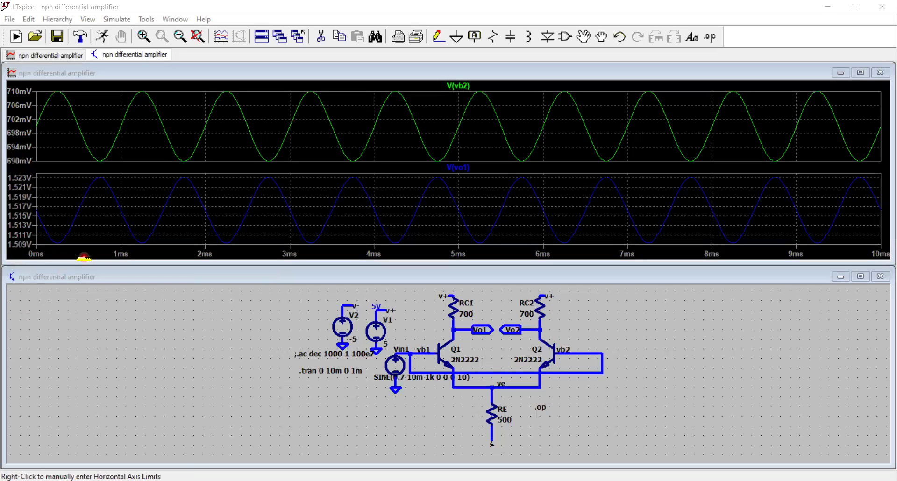
left_click_drag(83, 257, 37, 255)
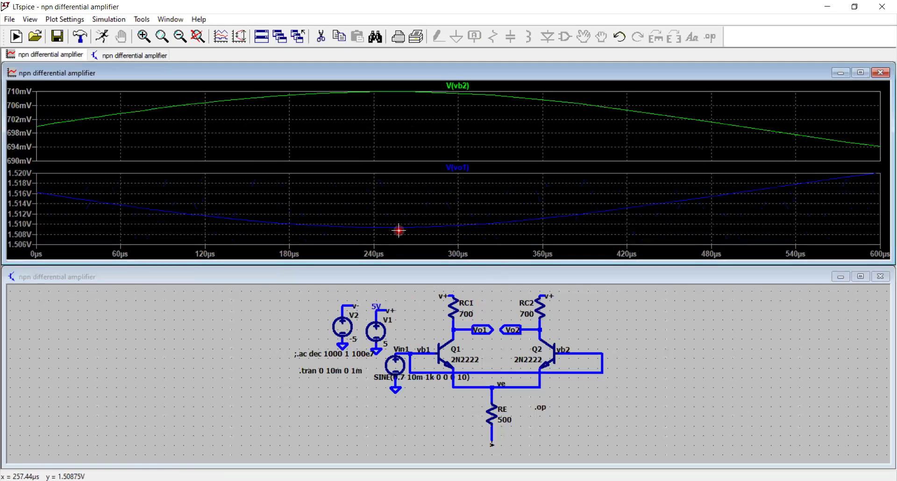
right_click(424, 215)
left_click(450, 222)
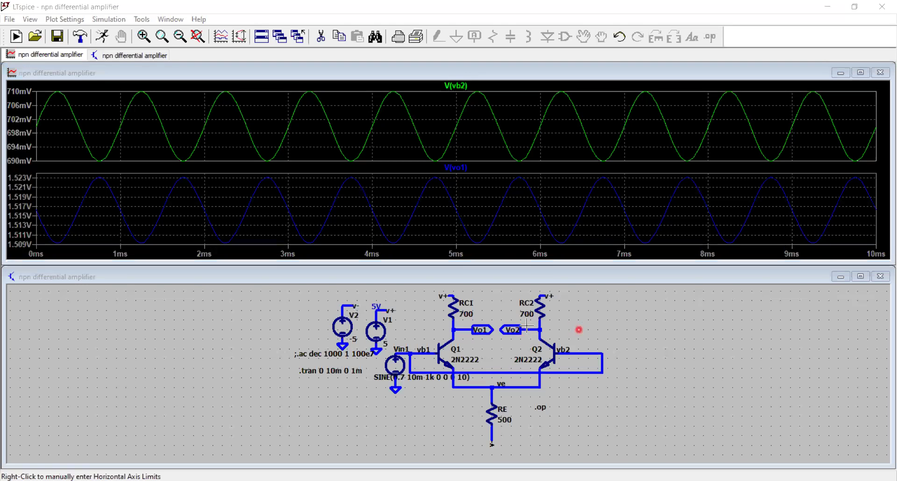
left_click(578, 330)
left_click(540, 231)
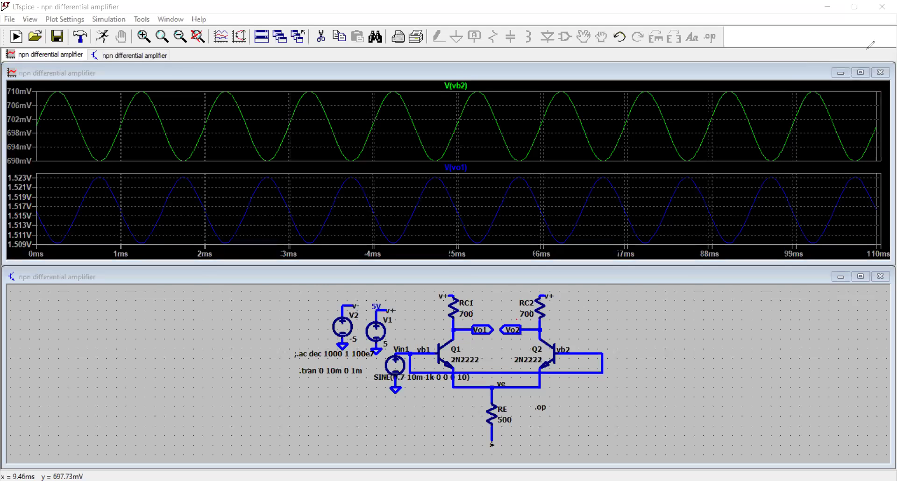
Plot the Vo2 output voltage together with V(vo1) and add a third plot pane
left_click(513, 327)
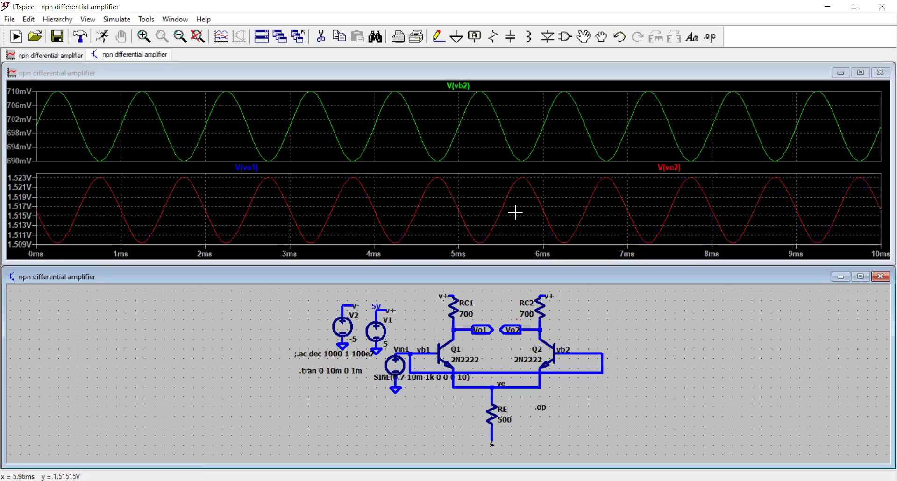
right_click(650, 190)
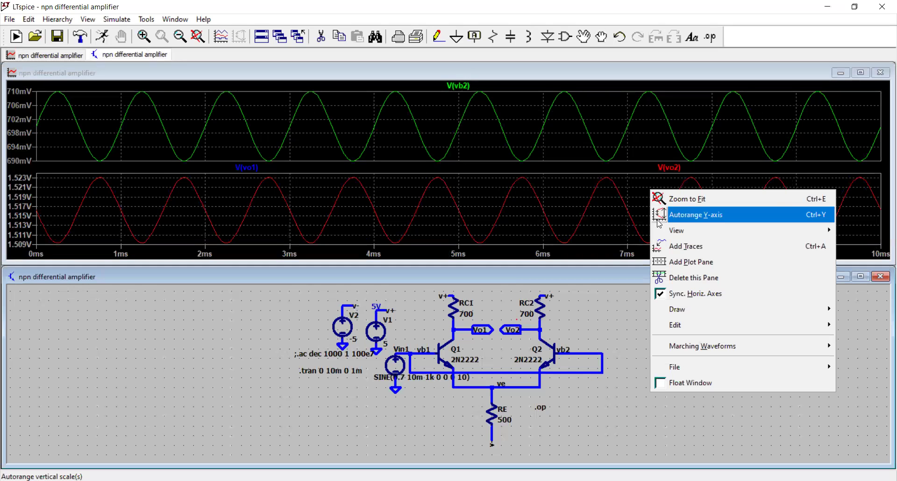
left_click(702, 262)
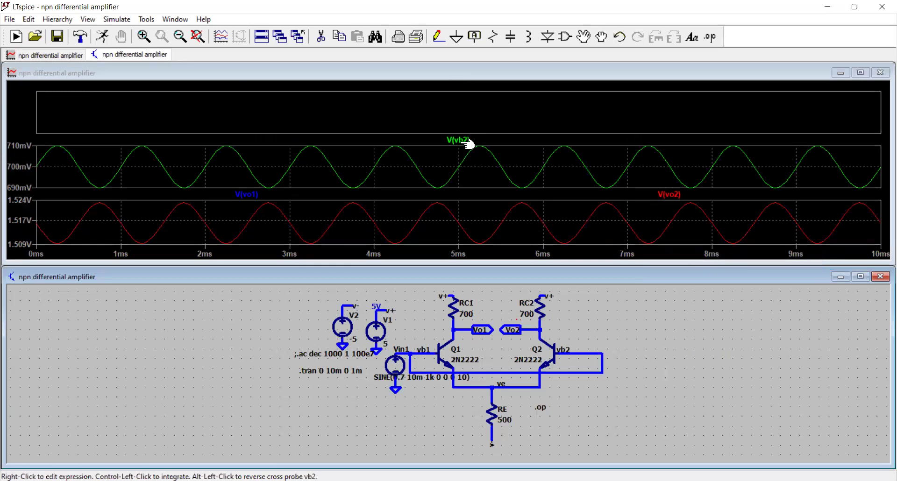
Rearrange the traces so V(vb2) is in the top pane, V(vo2) and V(vo1) share the middle pane, and the bottom pane is empty
left_click_drag(467, 143, 485, 106)
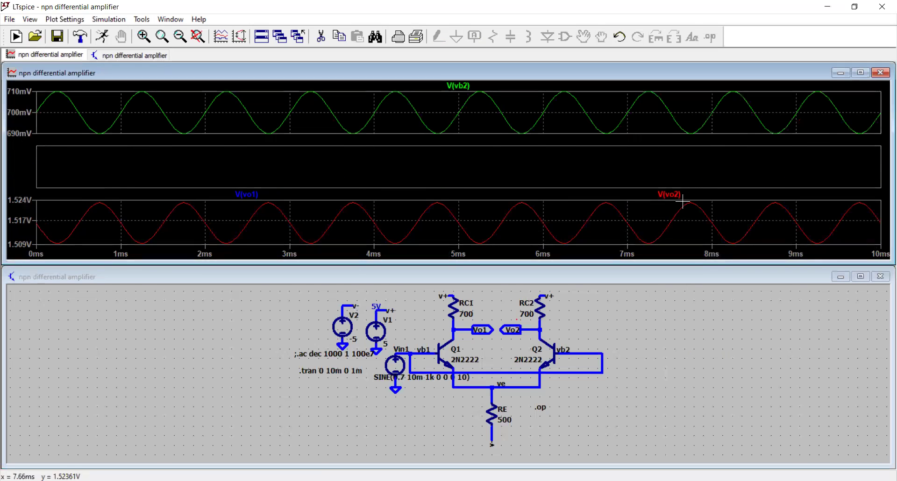
left_click_drag(680, 195, 680, 161)
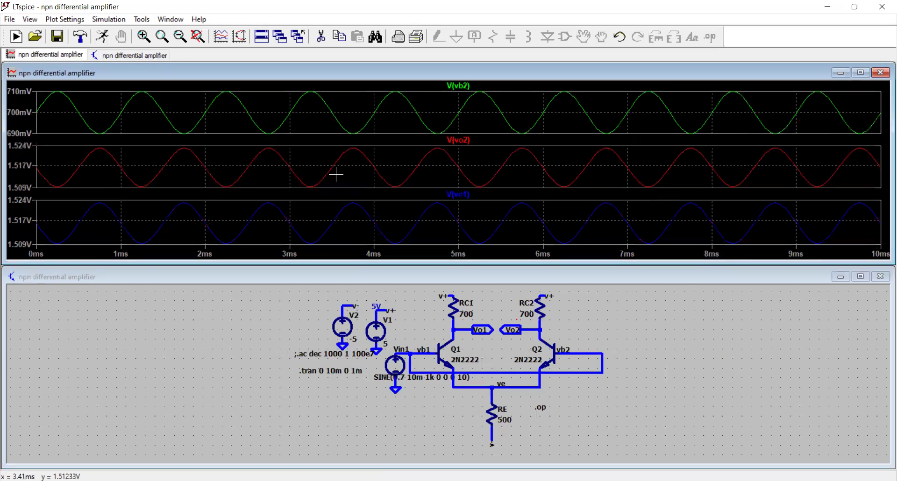
left_click_drag(472, 194, 477, 142)
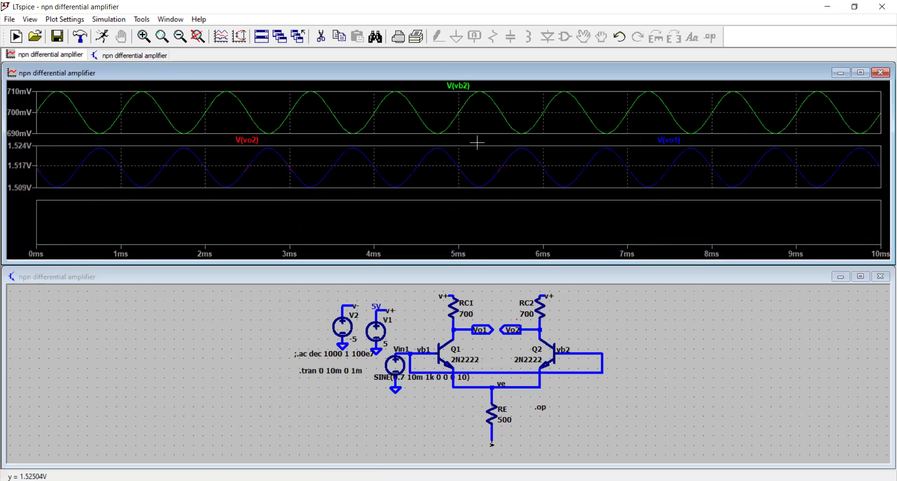
Plot the differential output expression V(vo1)-V(vo2) in the empty bottom pane
right_click(484, 212)
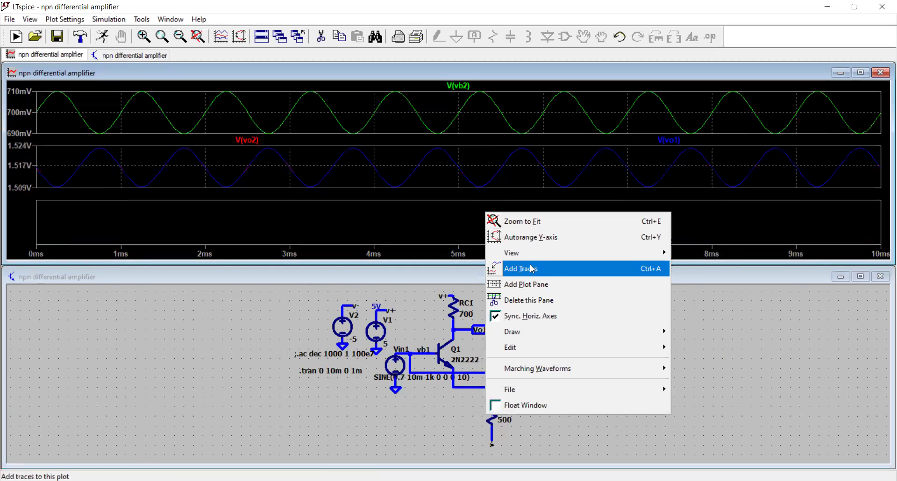
left_click(510, 270)
left_click(340, 221)
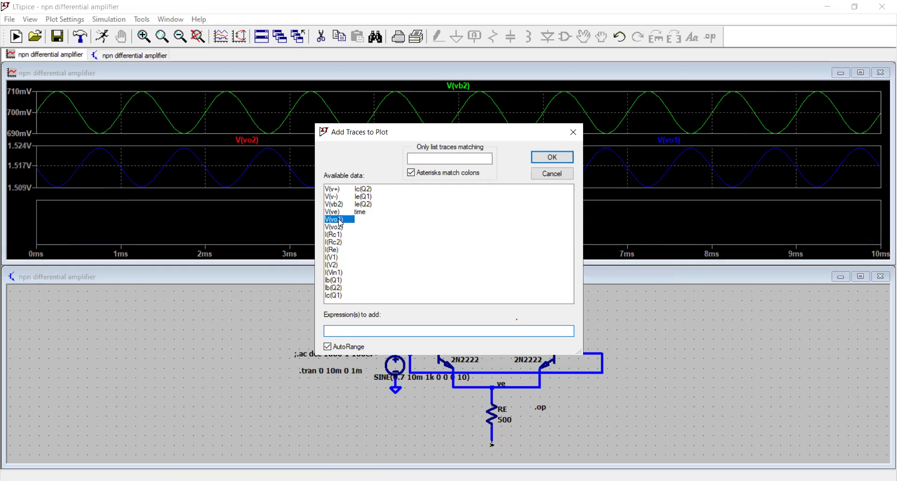
left_click(367, 332)
type("-")
left_click(341, 227)
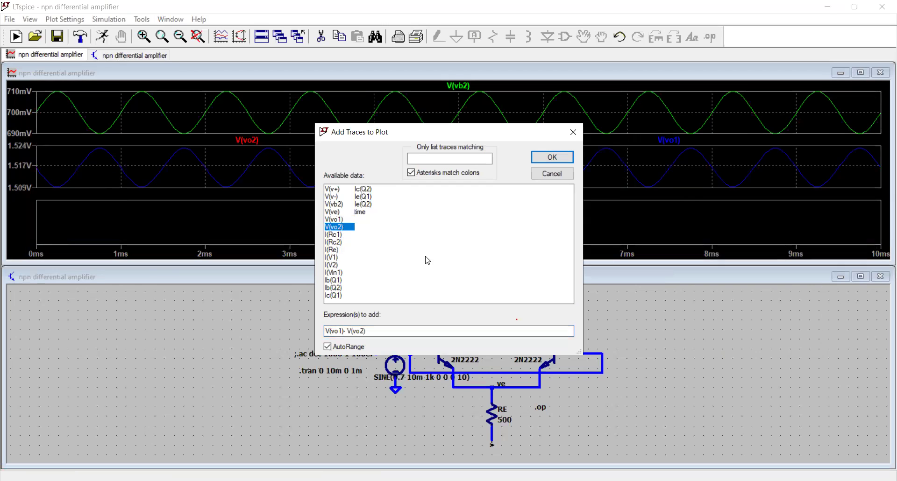
left_click(552, 157)
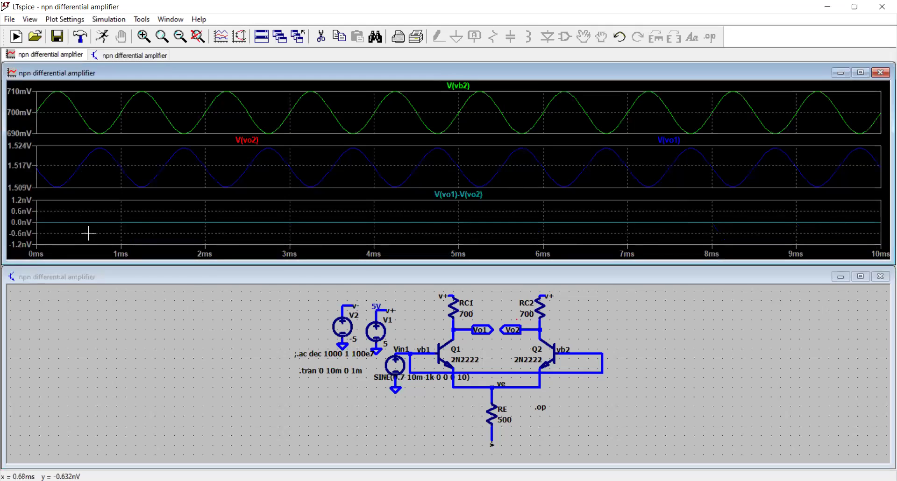